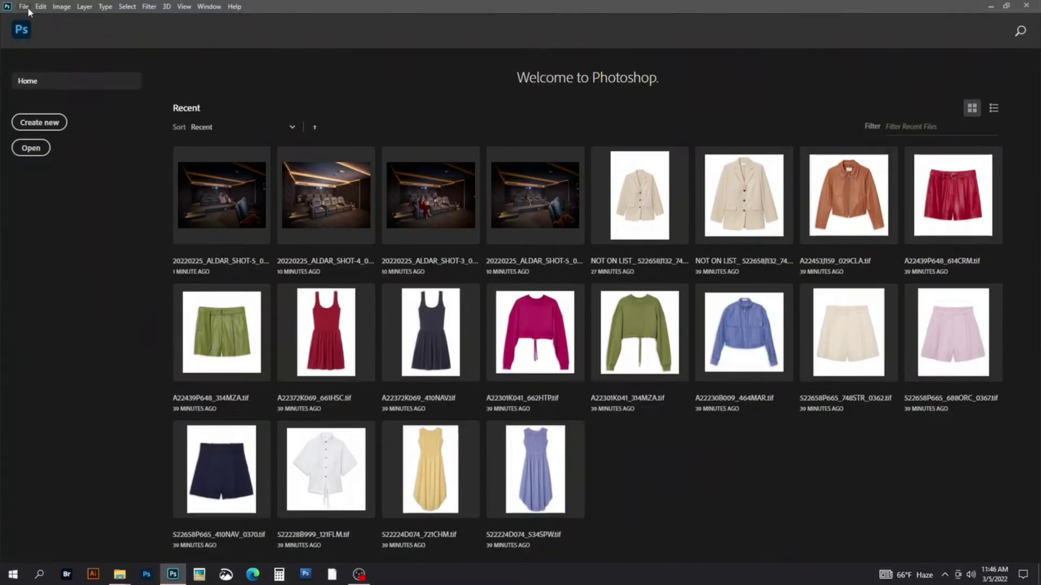
click(23, 6)
Start a new document with width and height 4000 and units set to Pixels.
click(68, 22)
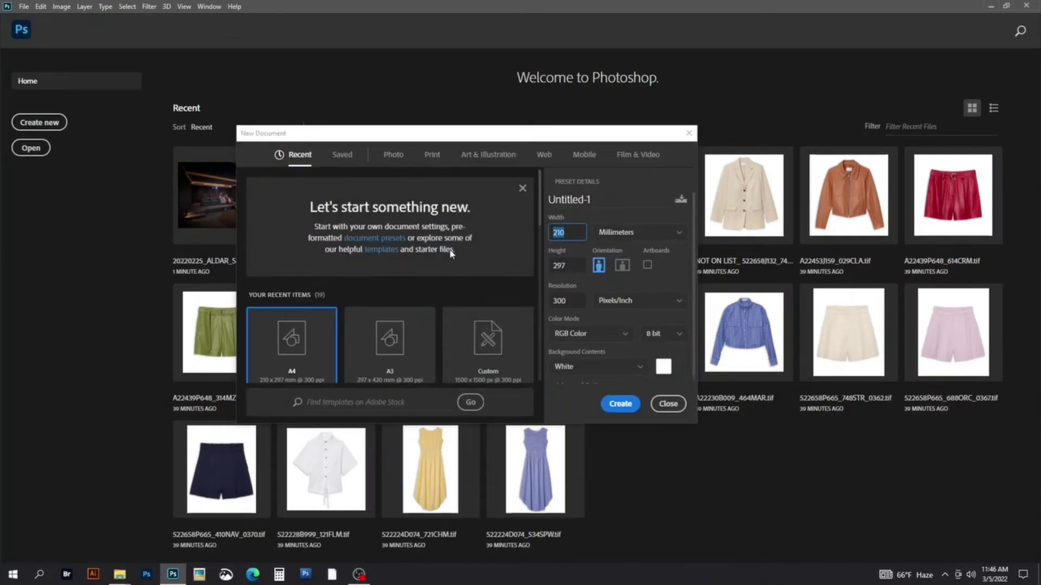
text(4000)
key(Tab)
text(400)
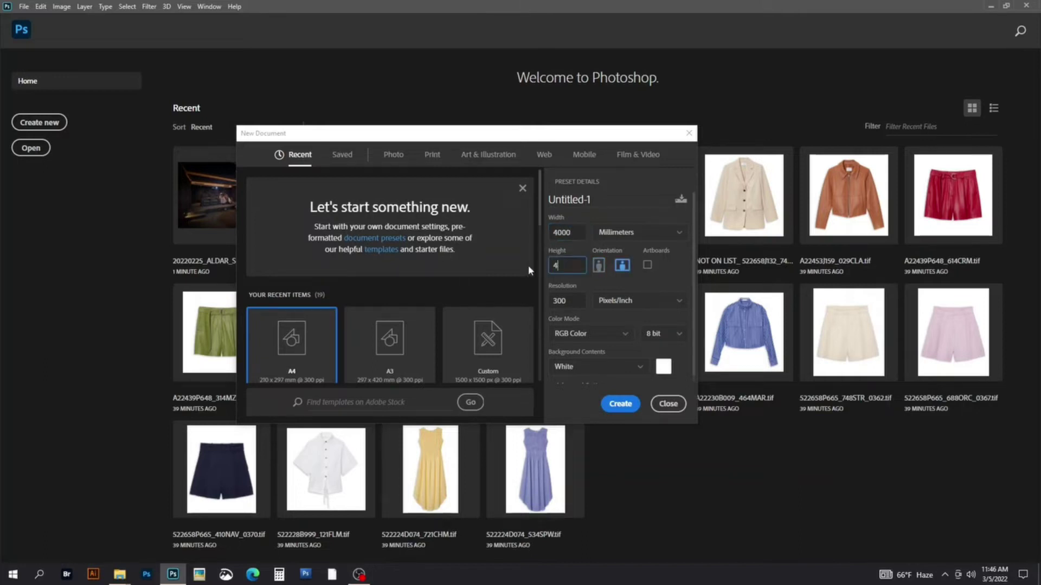
text(0)
click(631, 233)
click(628, 250)
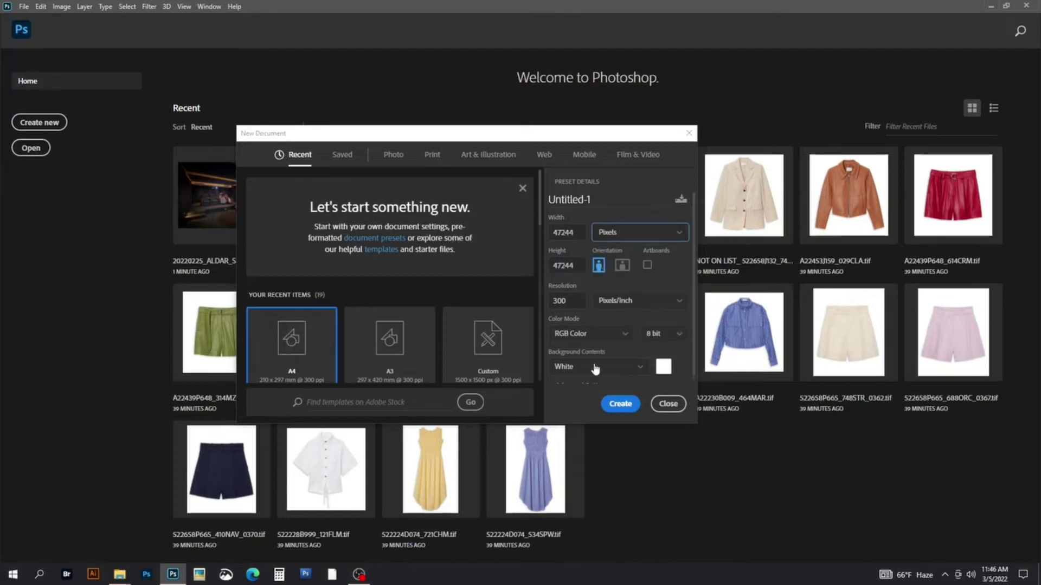
Create the blank document and type 'Lorem Ipsum' in black with the Horizontal Type Tool.
click(619, 405)
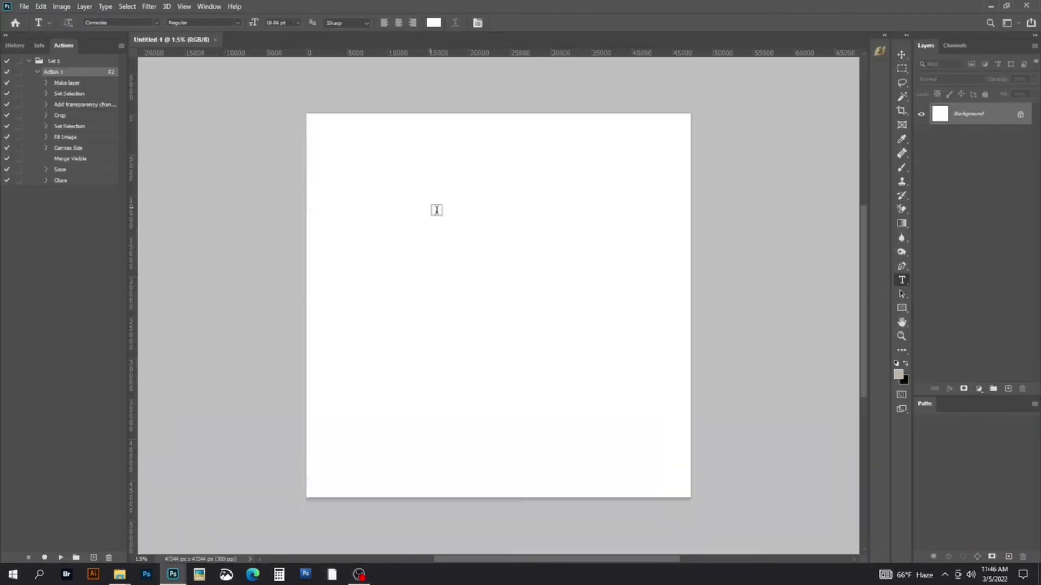
click(902, 280)
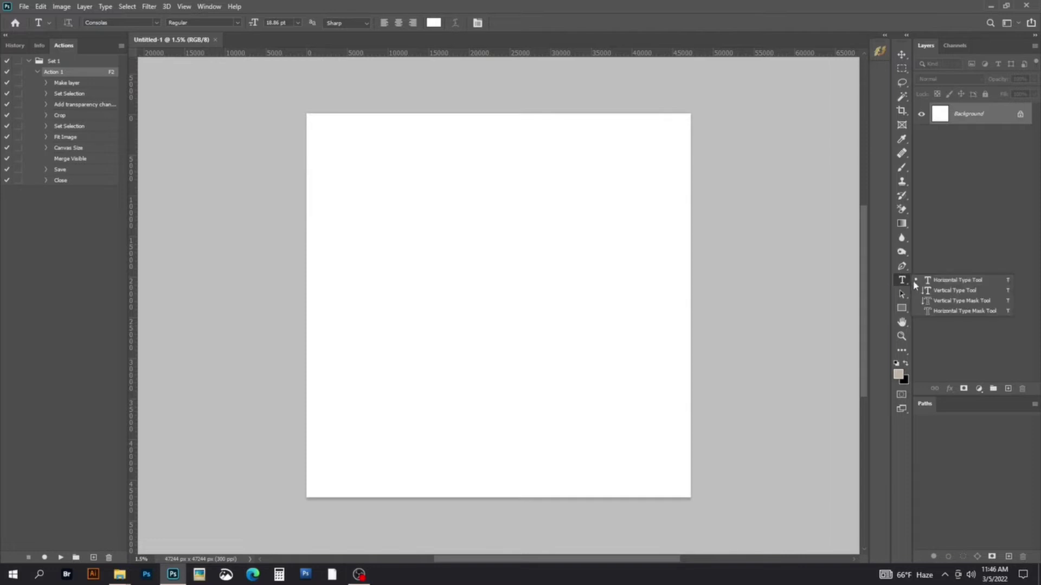
click(943, 281)
click(381, 272)
click(434, 23)
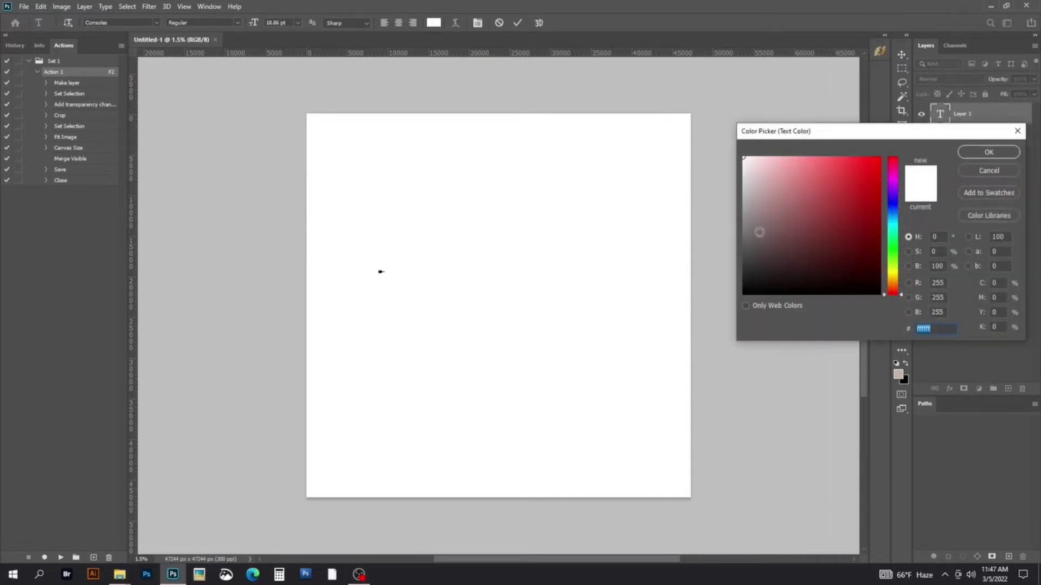
drag(755, 233, 703, 360)
click(968, 155)
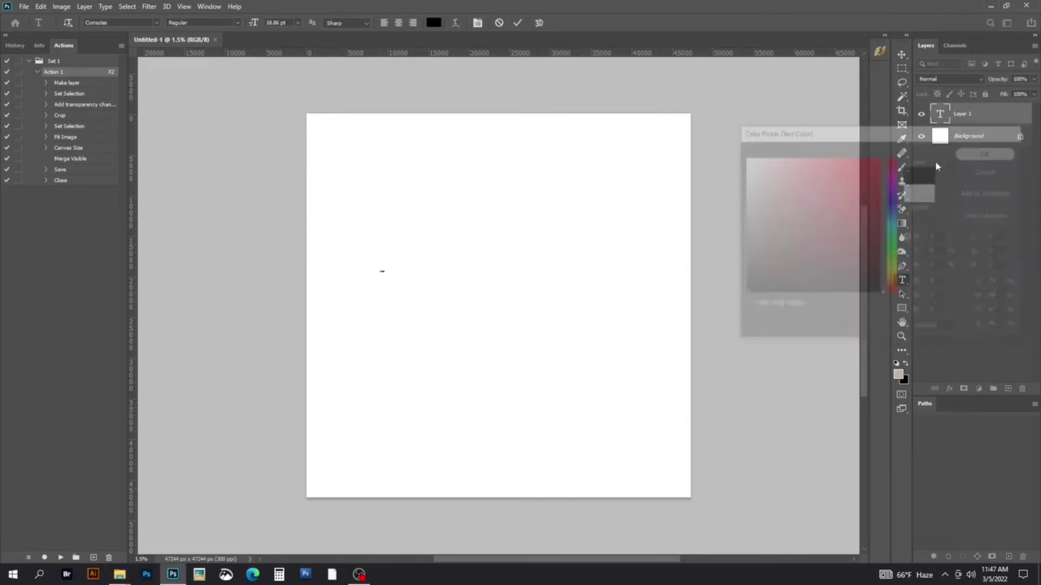
click(963, 120)
Scale the Lorem Ipsum text up with Ctrl+T and center it on the canvas.
key(ctrl+t)
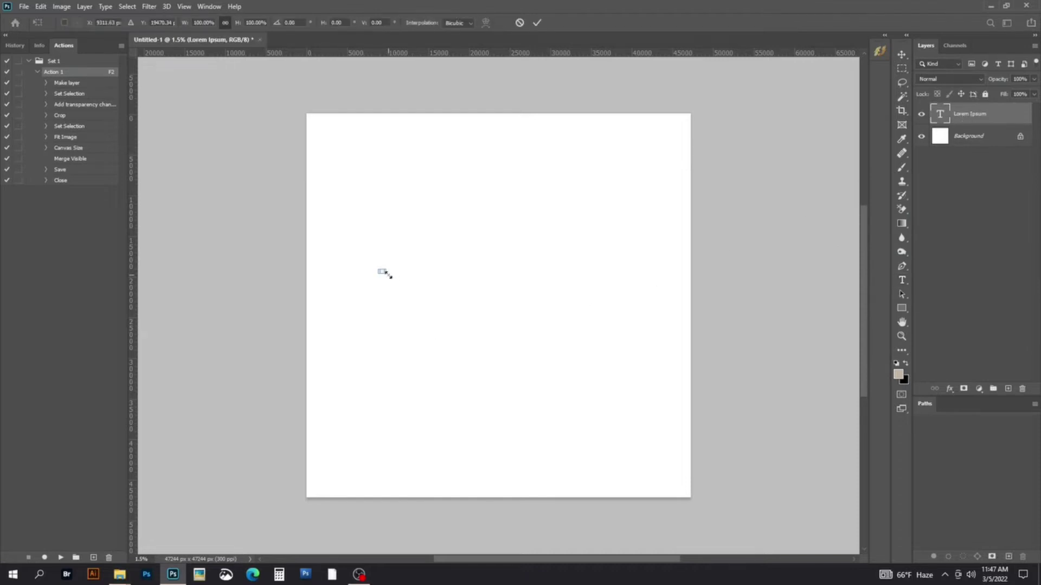
drag(418, 302, 490, 325)
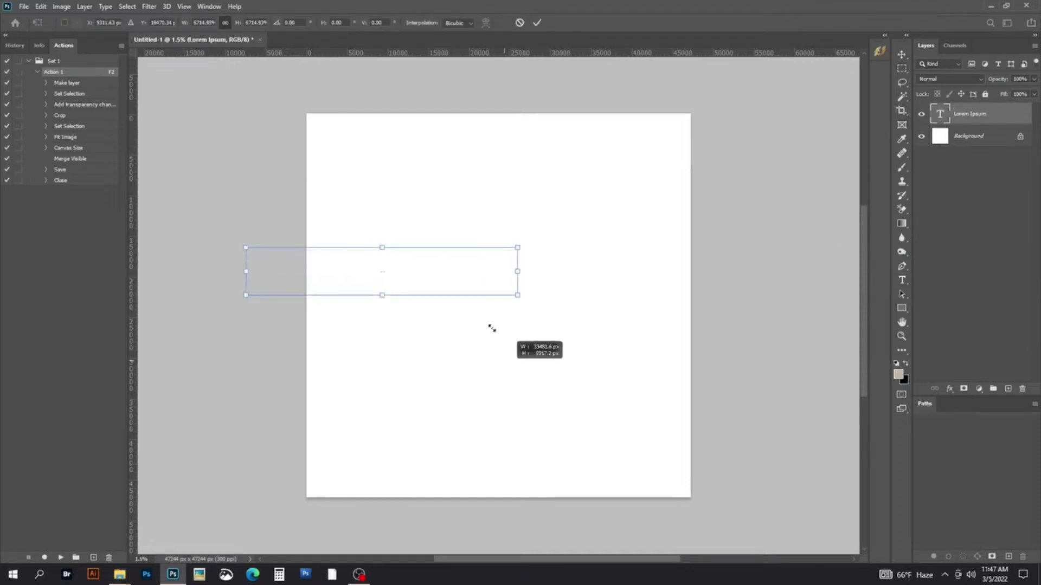
drag(457, 273, 551, 298)
key(Return)
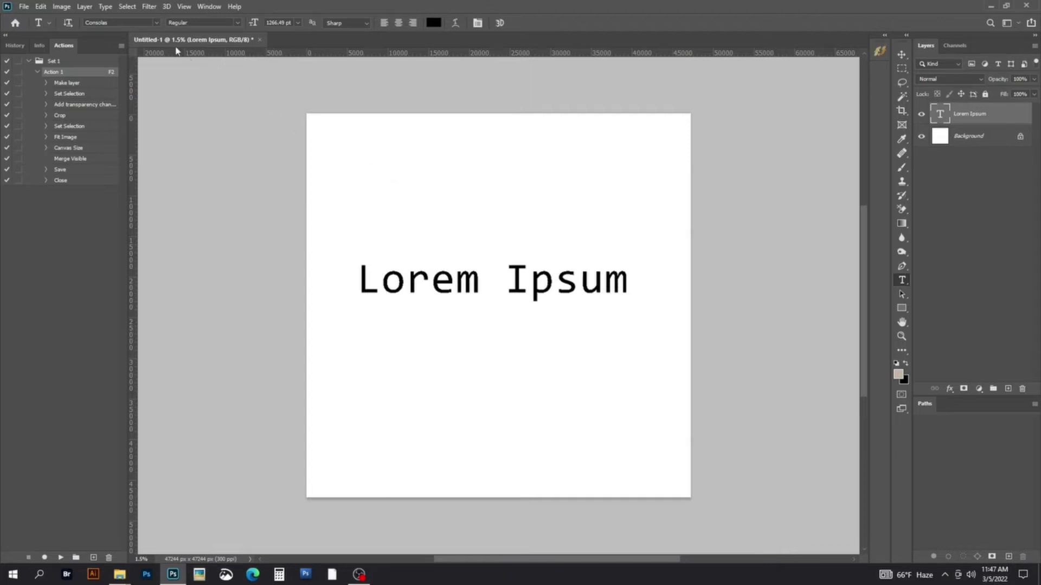
Change the text font to AXIS Extra Bold from the font list.
click(155, 22)
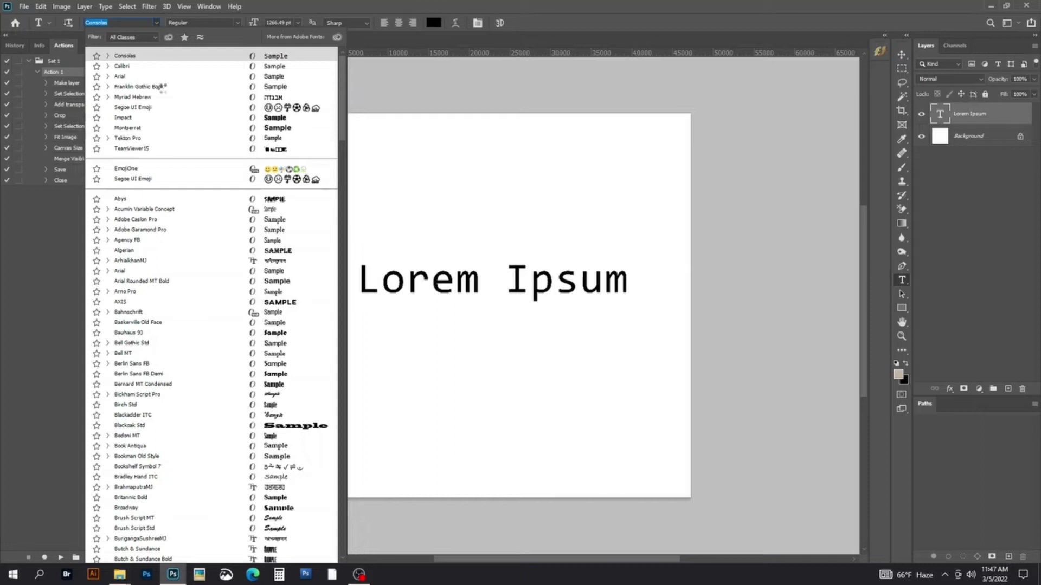
key(Down)
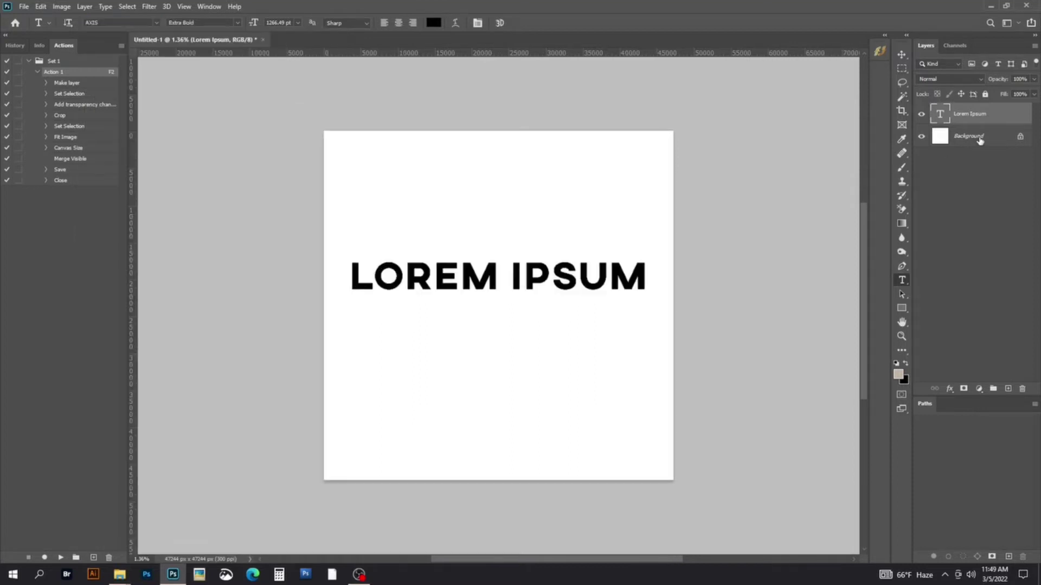
Add a light pink Solid Color fill layer above the Background layer.
click(979, 140)
click(979, 388)
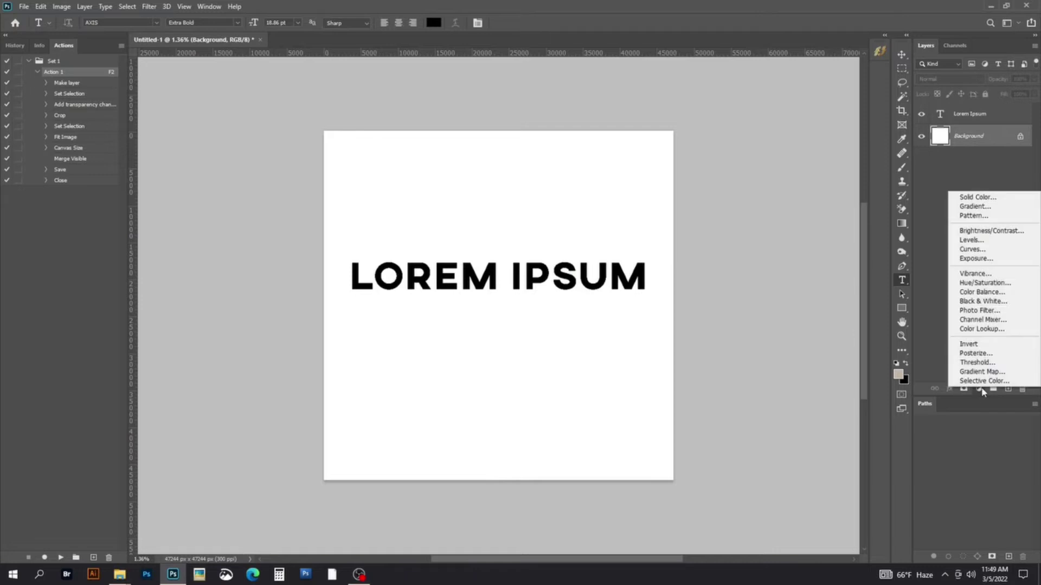
click(992, 198)
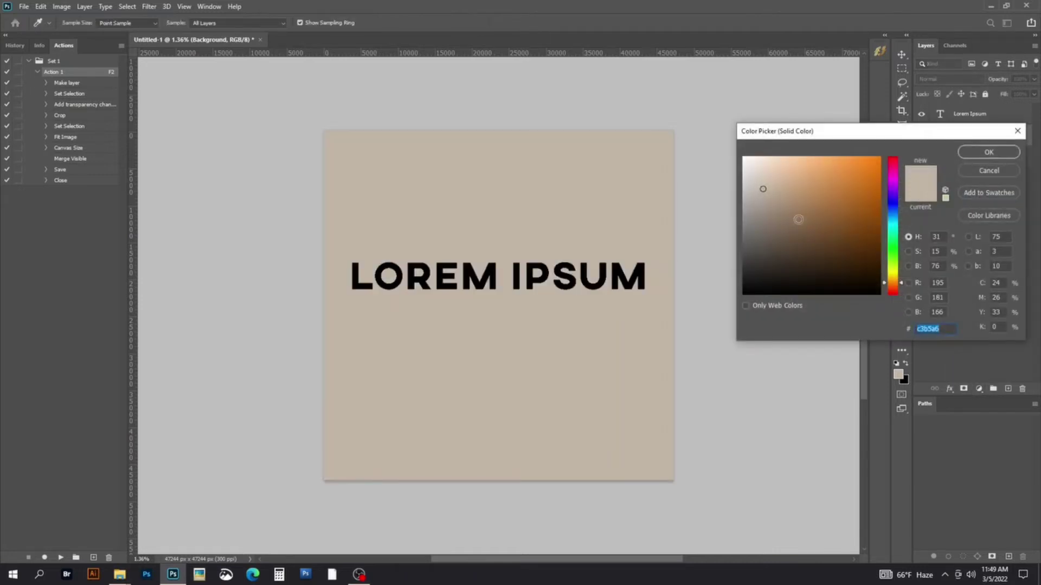
mouse_move(889, 193)
mouse_down()
mouse_move(895, 152)
mouse_move(929, 137)
mouse_move(902, 154)
mouse_move(764, 152)
mouse_up()
click(980, 154)
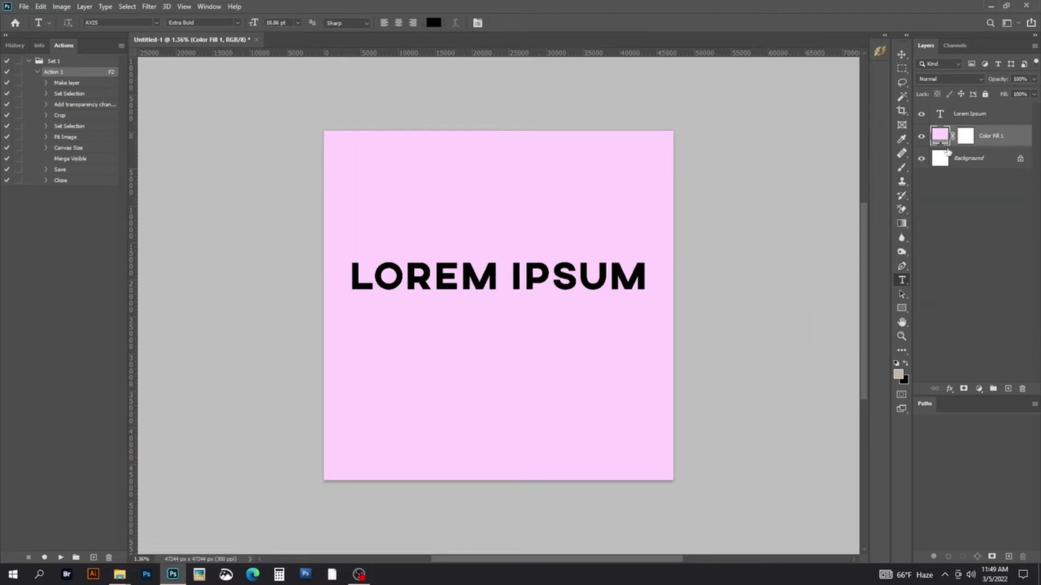
Set the Lorem Ipsum text colour to white, ffffff.
click(969, 114)
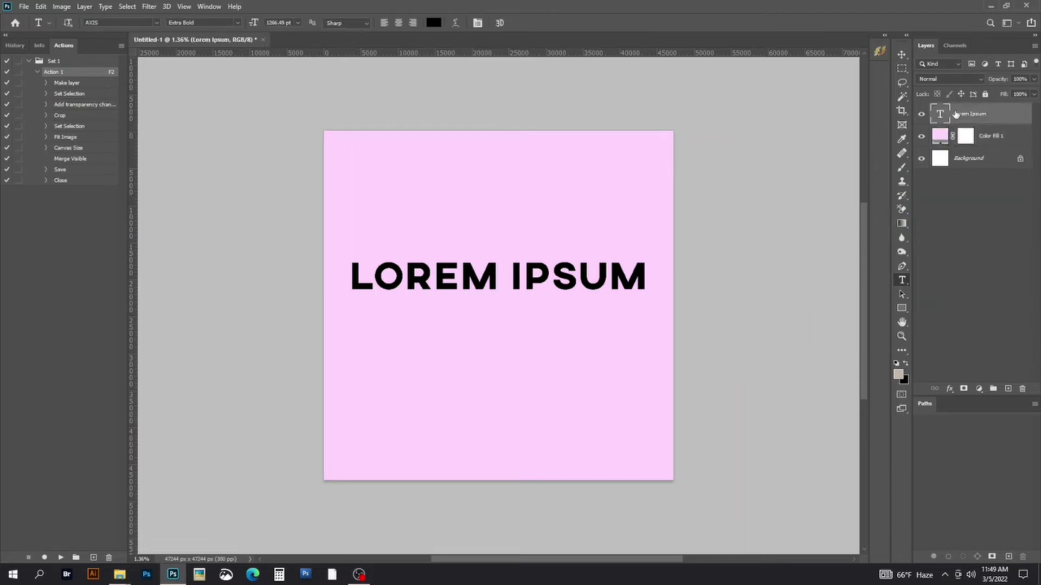
click(434, 23)
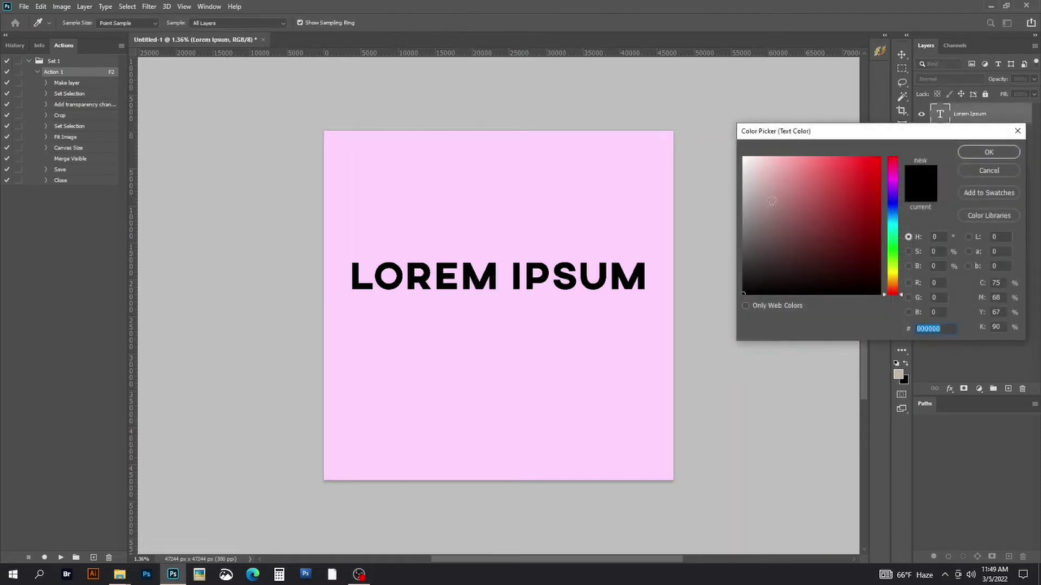
text(ffffff)
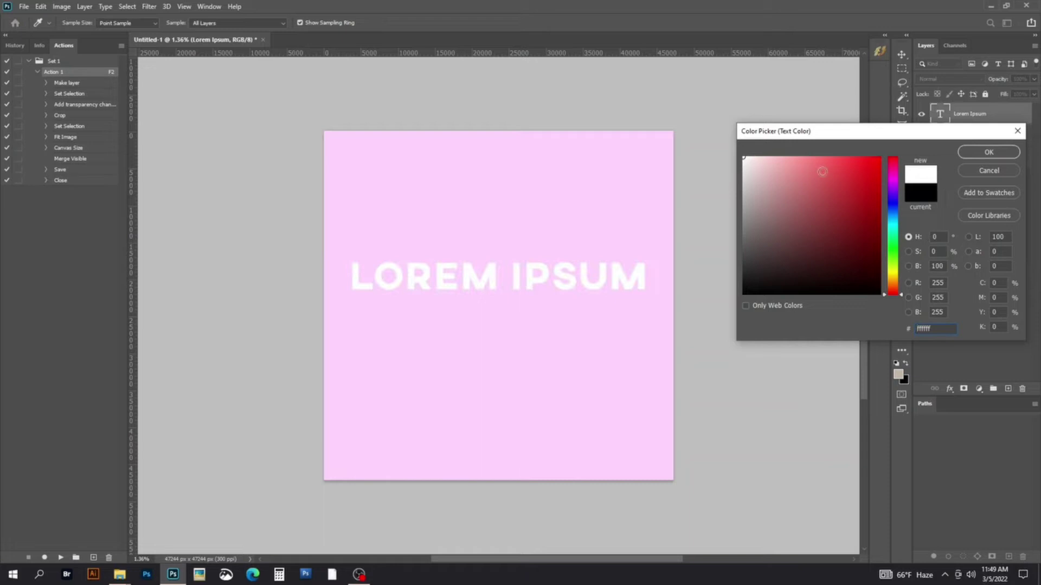
click(982, 151)
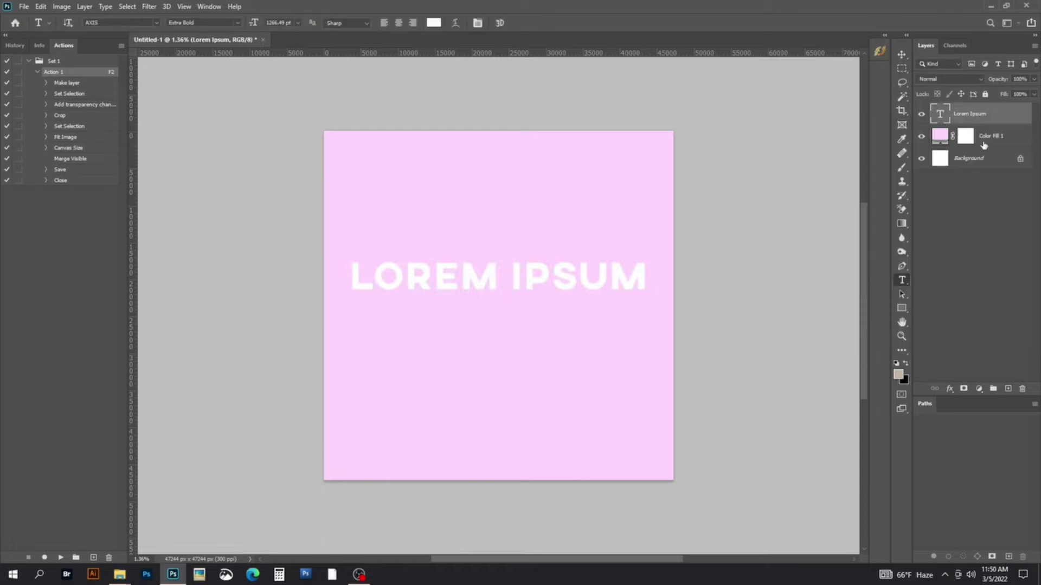
Enable Outer Glow on the text layer in Normal blend mode.
click(950, 389)
click(970, 402)
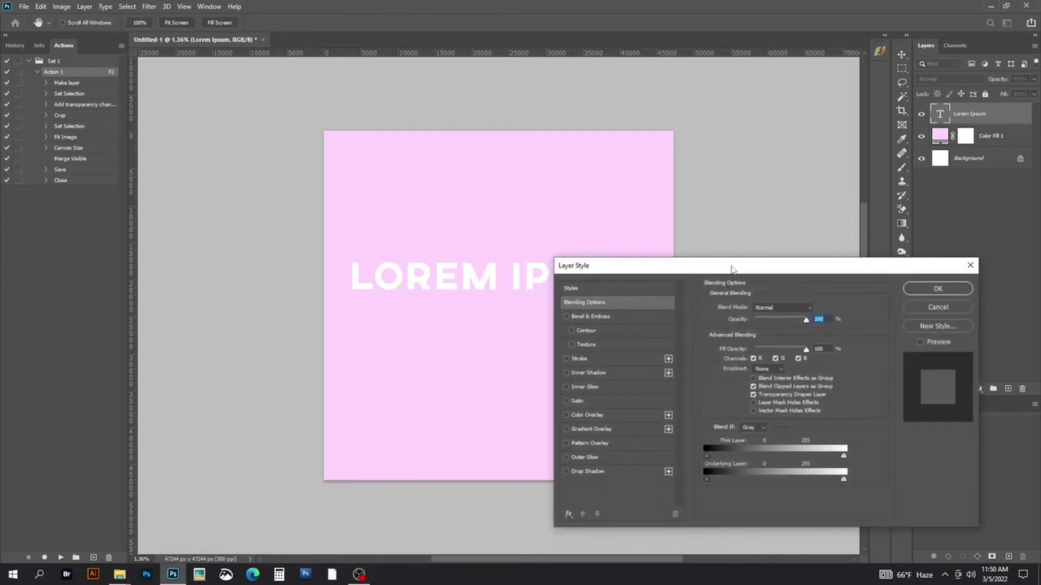
drag(732, 266, 790, 135)
drag(471, 284, 353, 251)
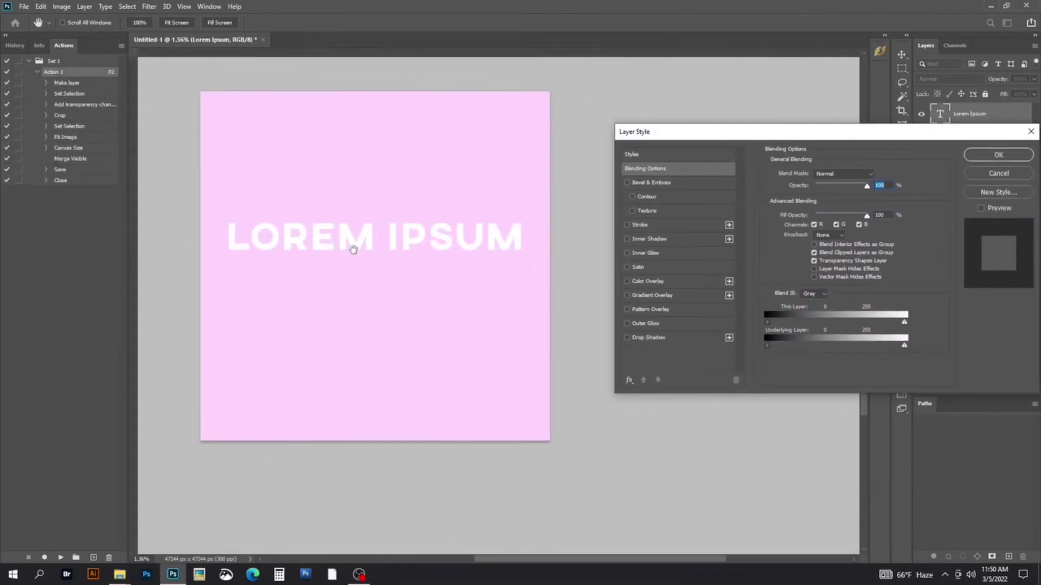
drag(799, 138, 749, 108)
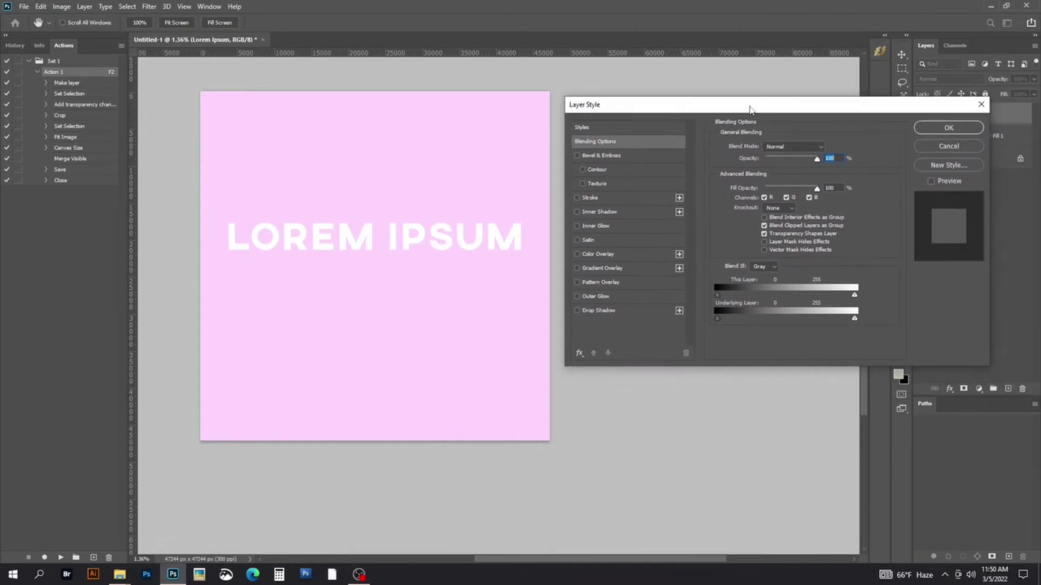
click(584, 298)
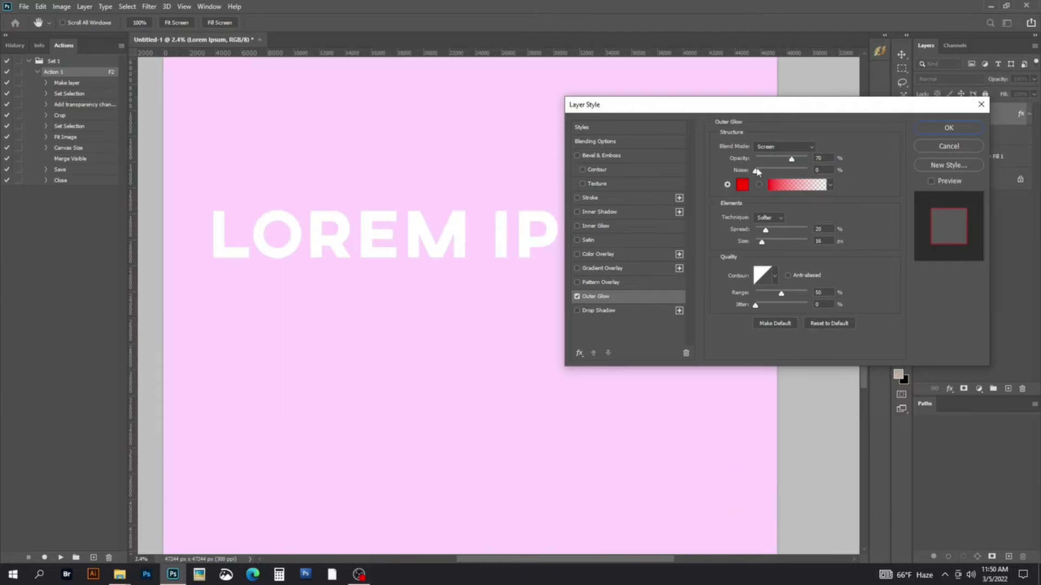
click(770, 152)
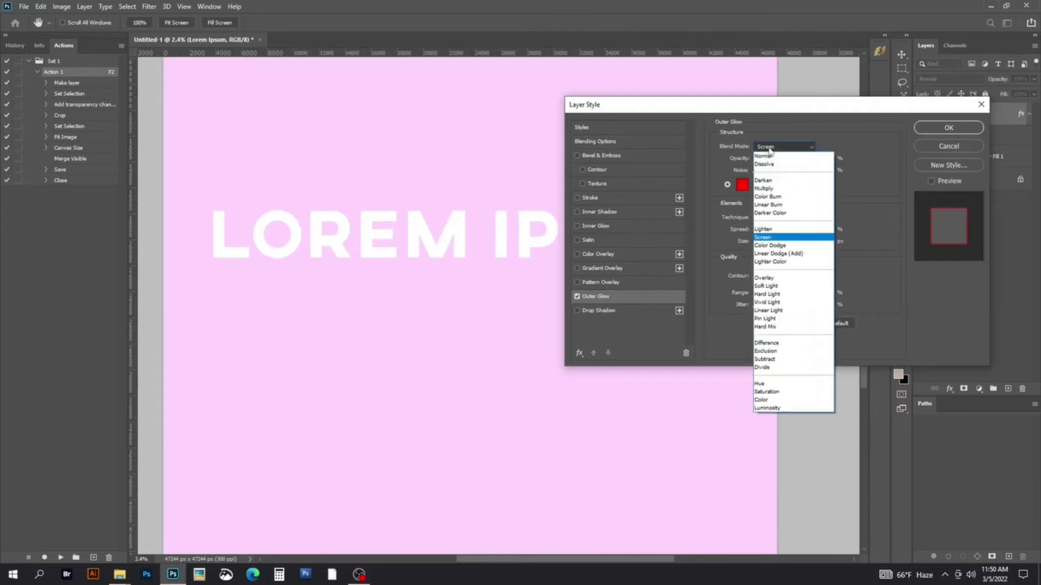
click(773, 155)
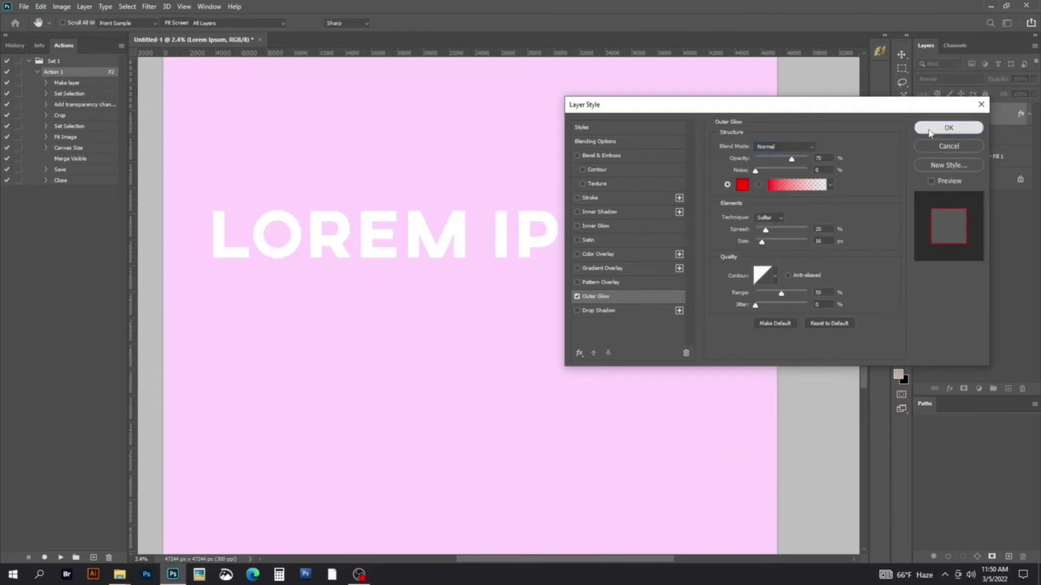
click(949, 127)
Reopen the Outer Glow settings and set its spread to 13% with 142 px size.
scroll(428, 237, up, 2)
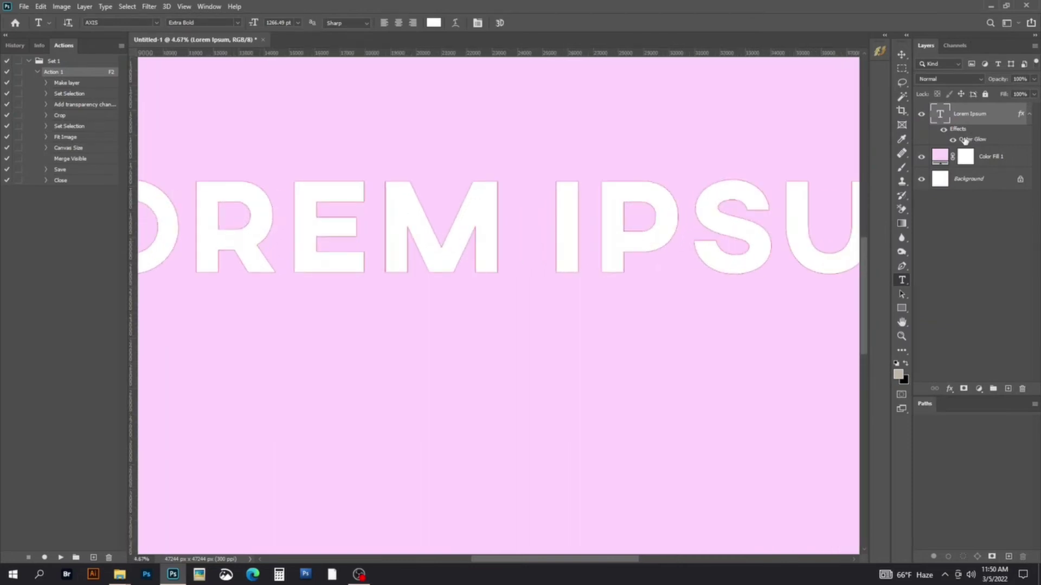
double_click(965, 141)
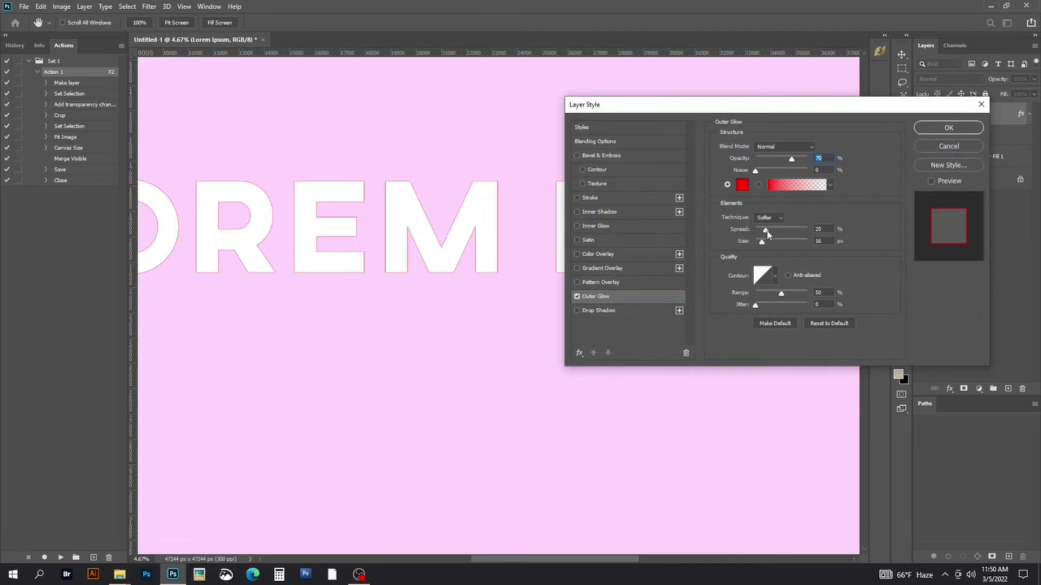
mouse_move(767, 232)
mouse_down()
mouse_move(787, 244)
mouse_move(786, 233)
mouse_move(762, 232)
mouse_up()
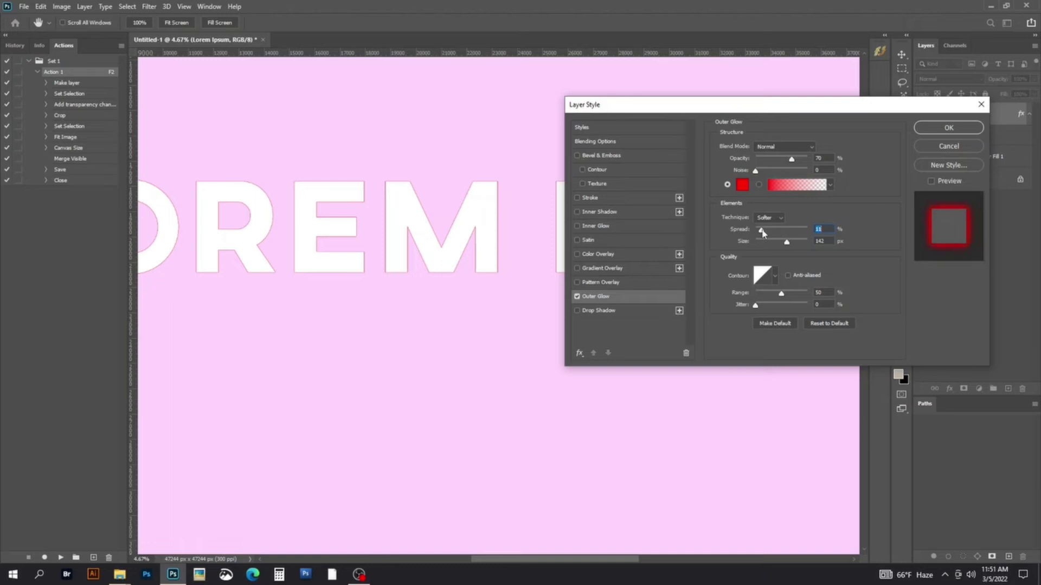
click(766, 232)
click(949, 128)
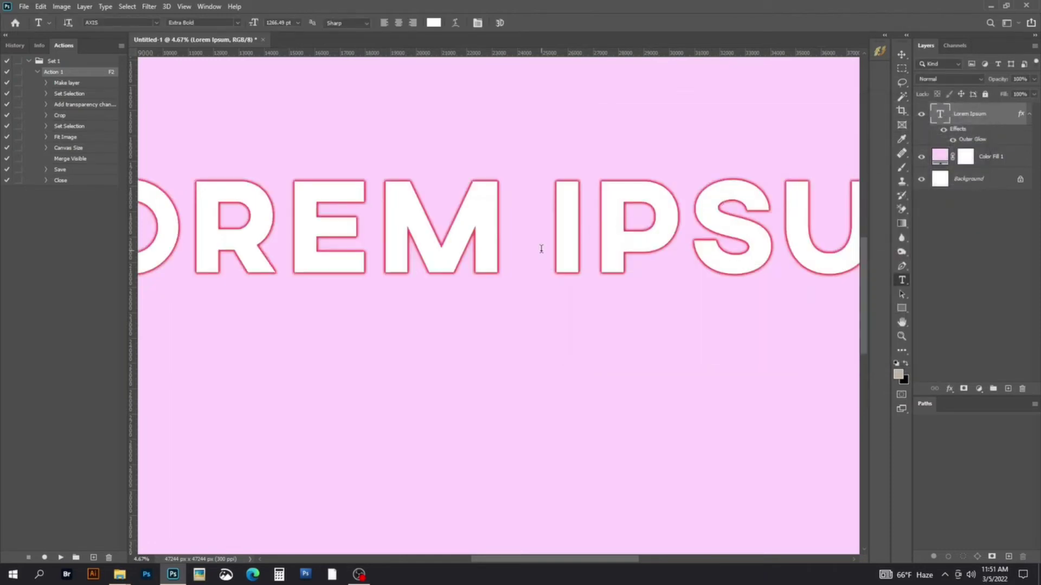
Reopen the Lorem Ipsum layer's Layer Style dialog from its Effects row.
scroll(445, 266, down, 4)
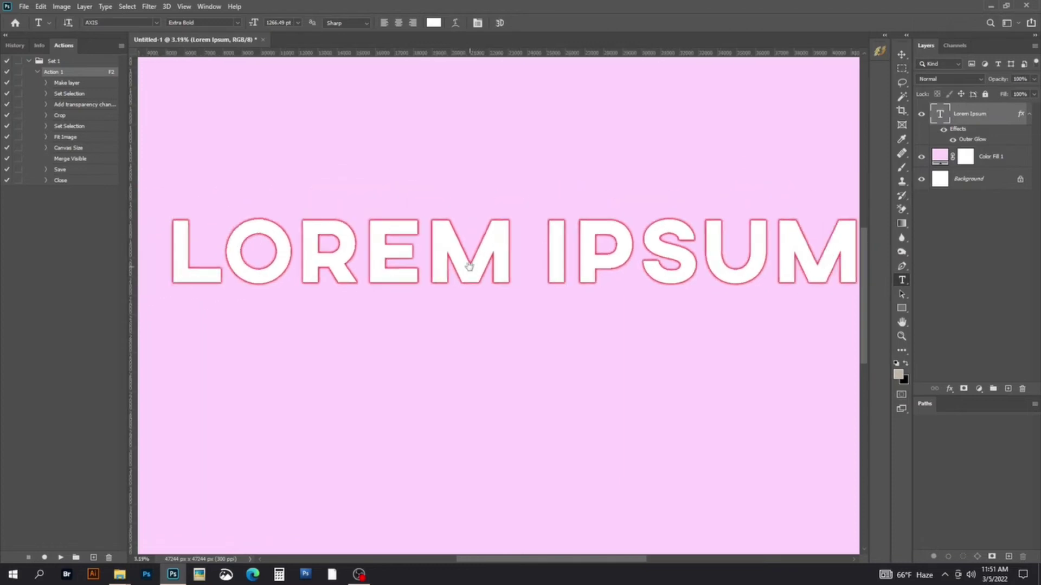
scroll(473, 273, up, 2)
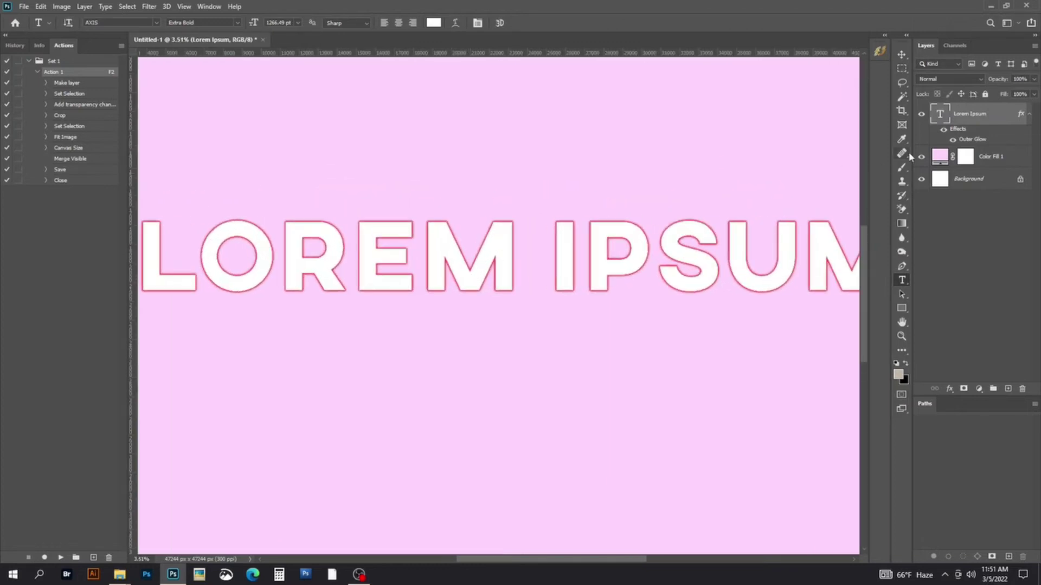
double_click(958, 130)
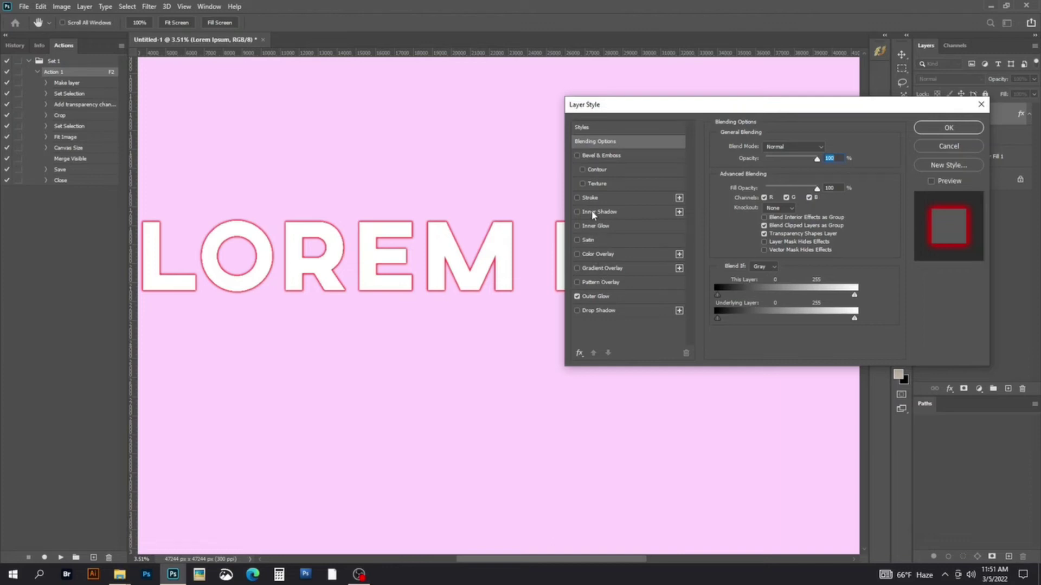
Enable Inner Glow with colour ff0000 and raise its choke to 13 and size.
click(591, 228)
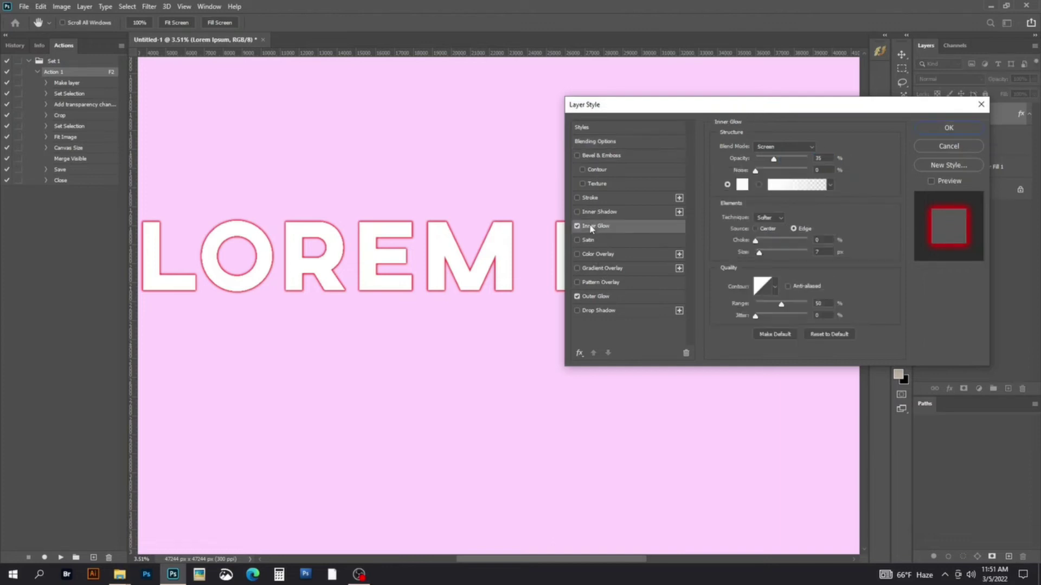
click(743, 184)
text(ff0000)
click(969, 154)
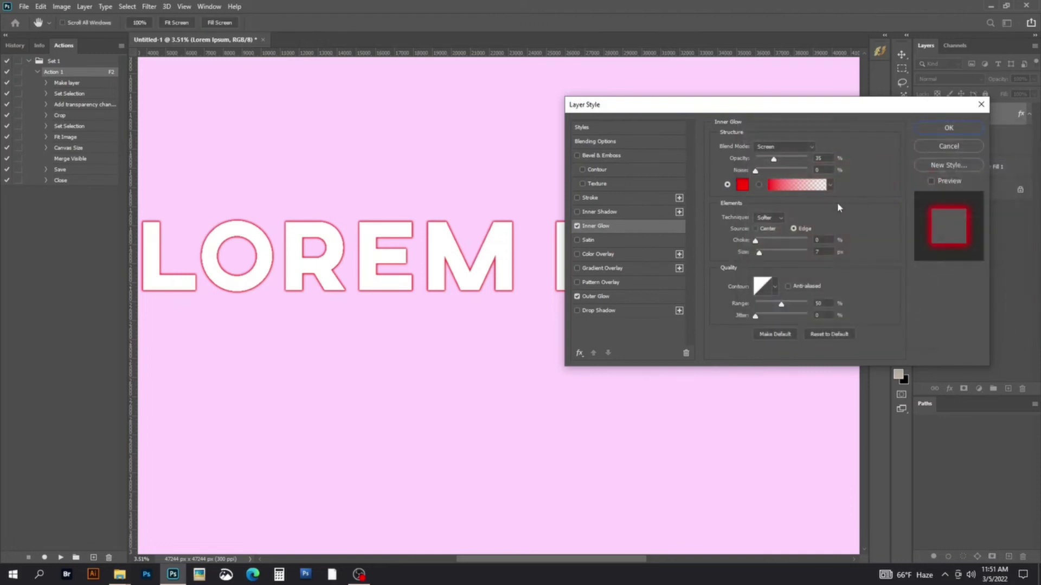
mouse_move(755, 241)
mouse_down()
mouse_move(776, 256)
mouse_move(763, 247)
mouse_up()
click(935, 129)
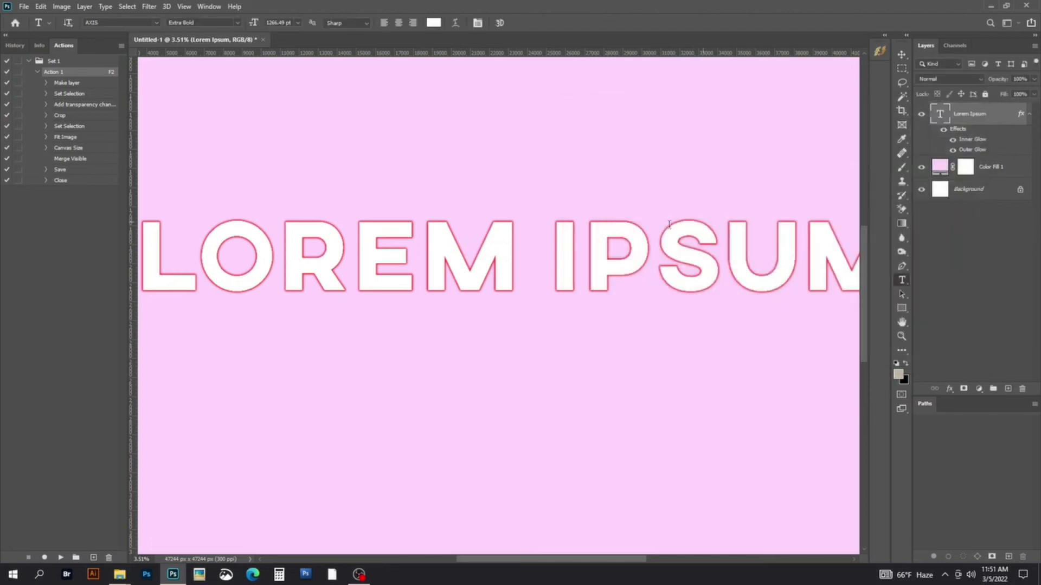
scroll(441, 228, up, 5)
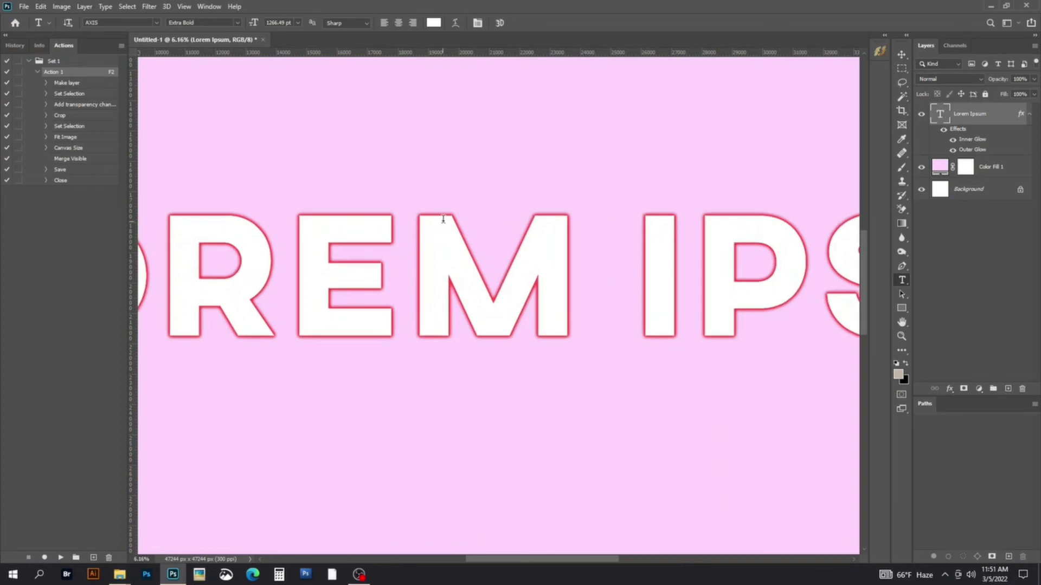
scroll(452, 218, down, 4)
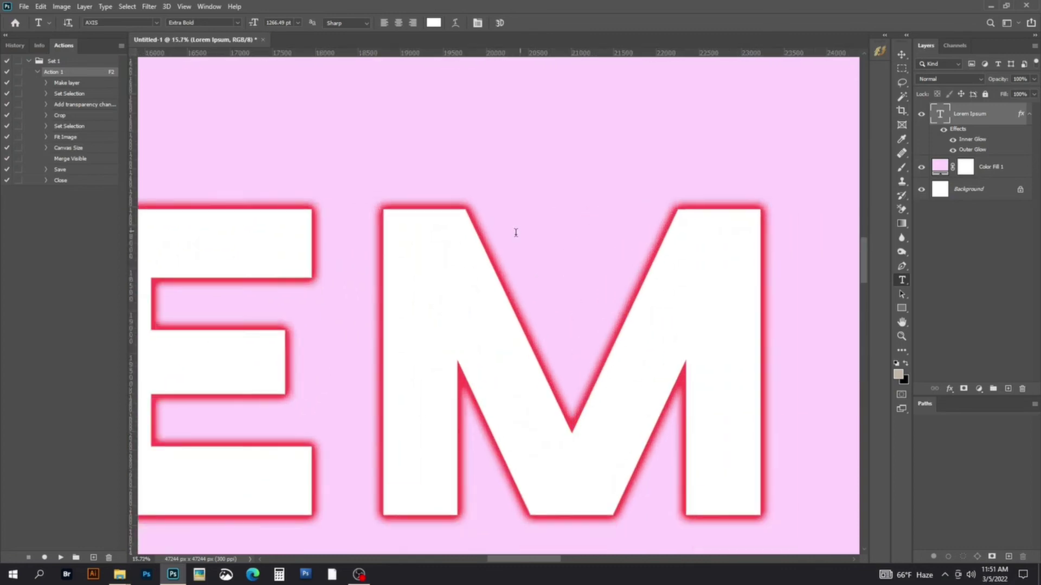
scroll(502, 233, down, 2)
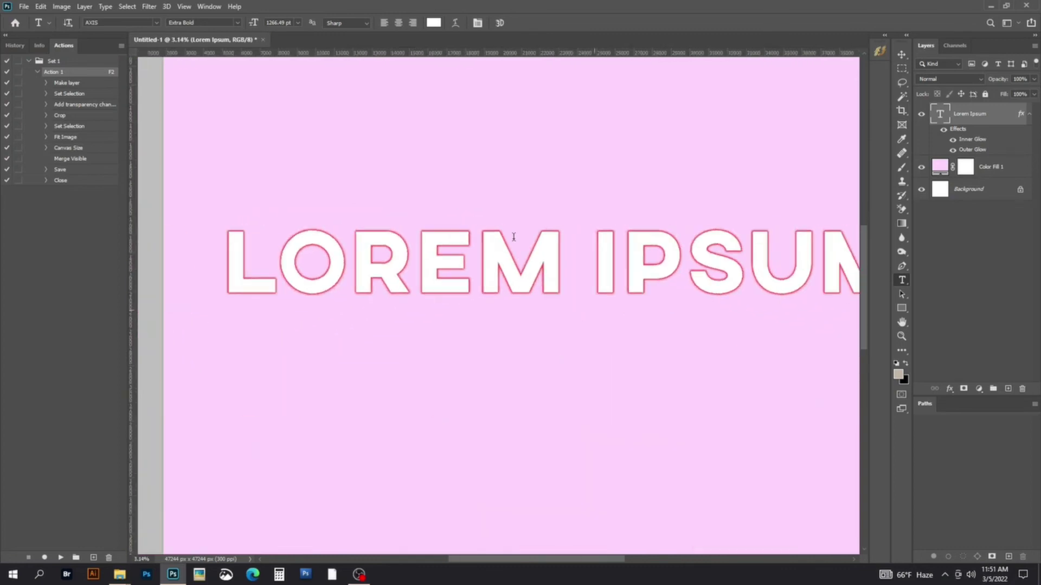
double_click(982, 116)
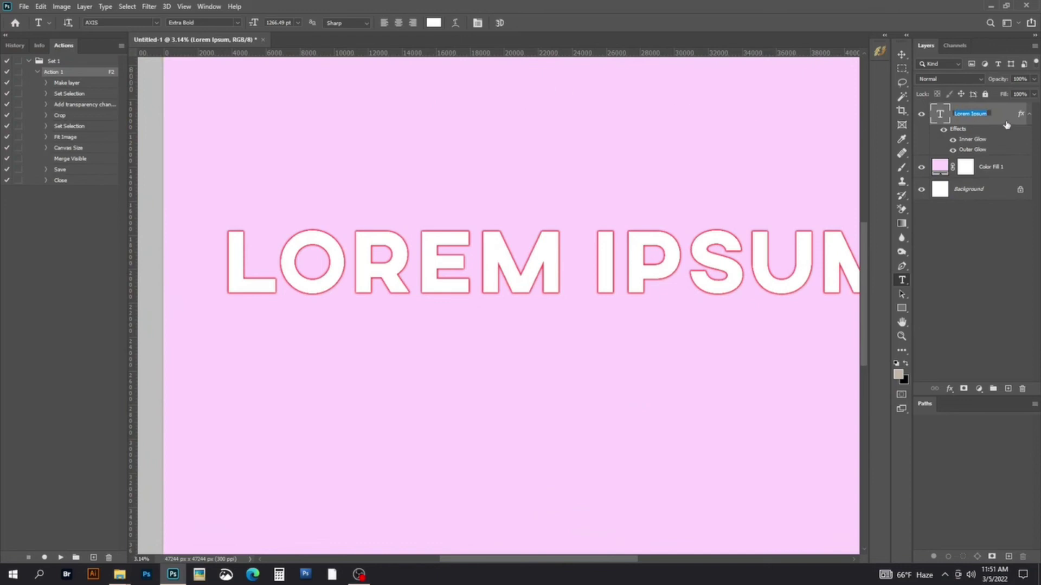
click(963, 125)
In the text Color Picker, shift the Lorem Ipsum colour from red to bright green 12ff00.
click(437, 24)
click(829, 165)
drag(829, 165, 830, 157)
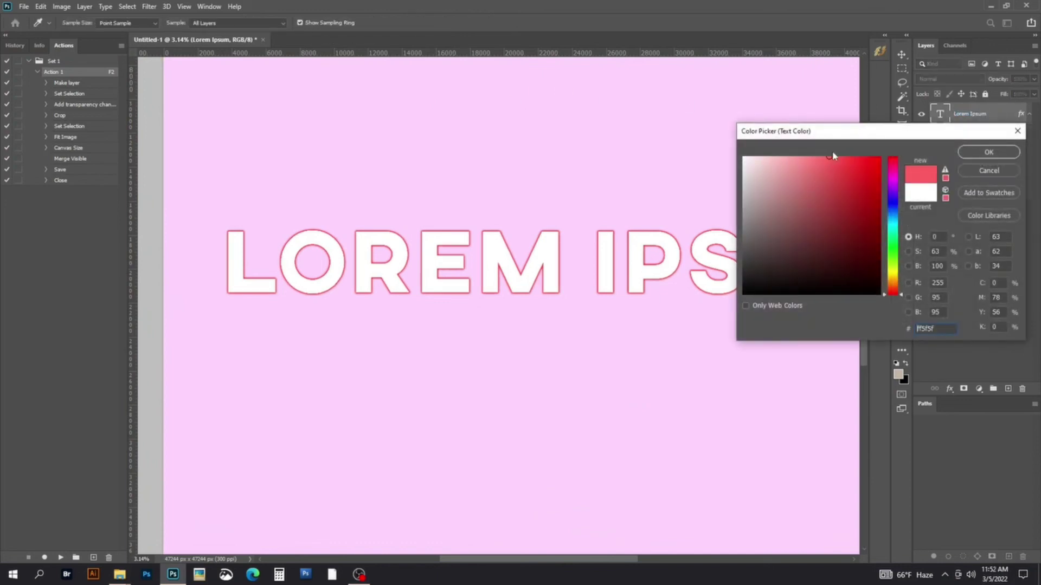
click(893, 251)
drag(867, 244, 930, 126)
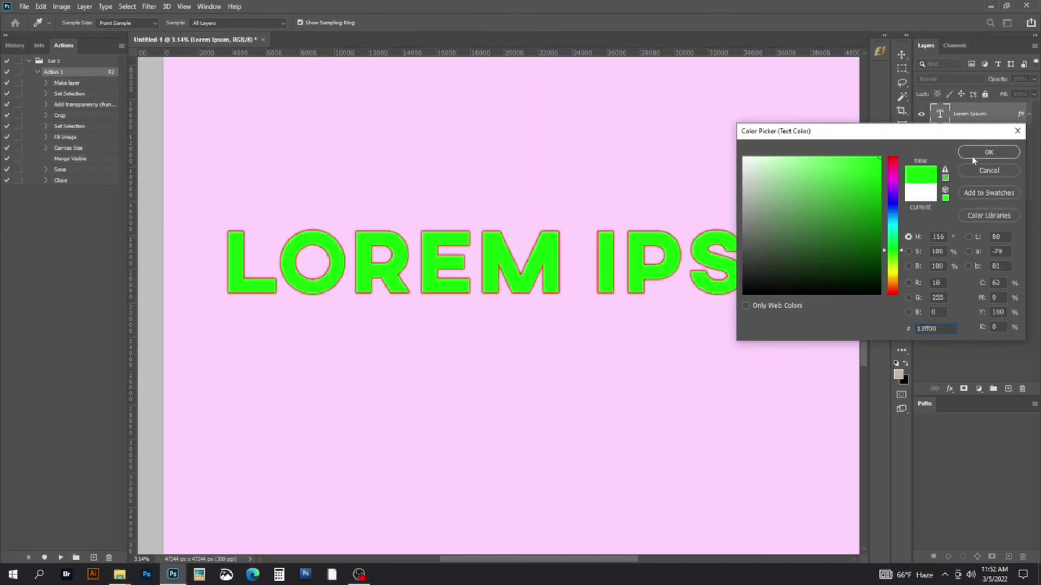